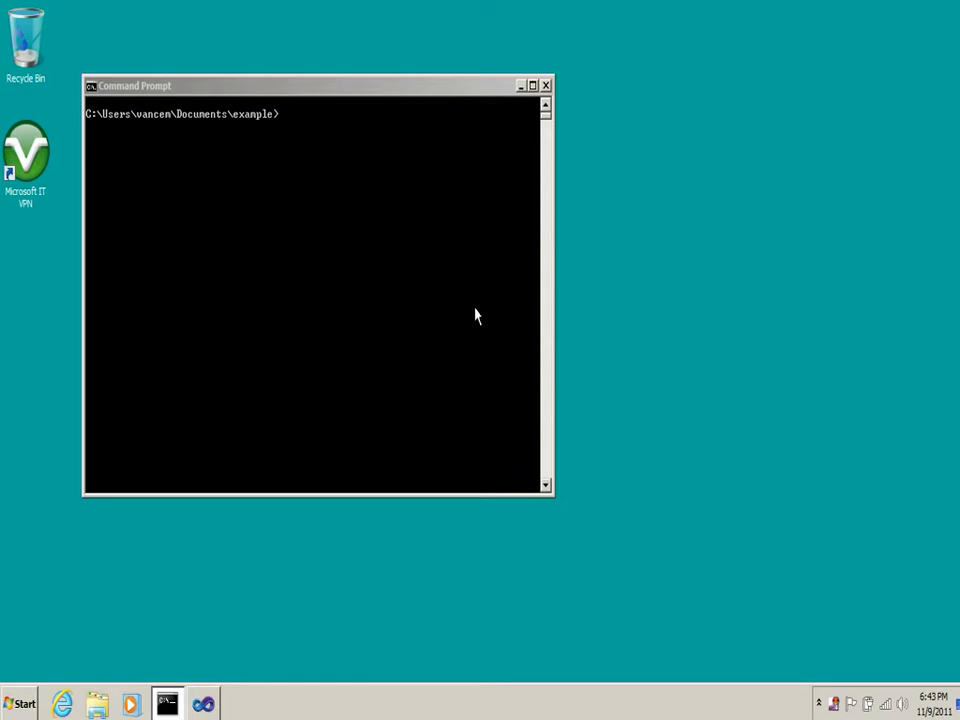
# Launch PerfView from the command prompt with \\clrmain\tools\perfView.exe and bring its main window to the front
pyautogui.press('Up')
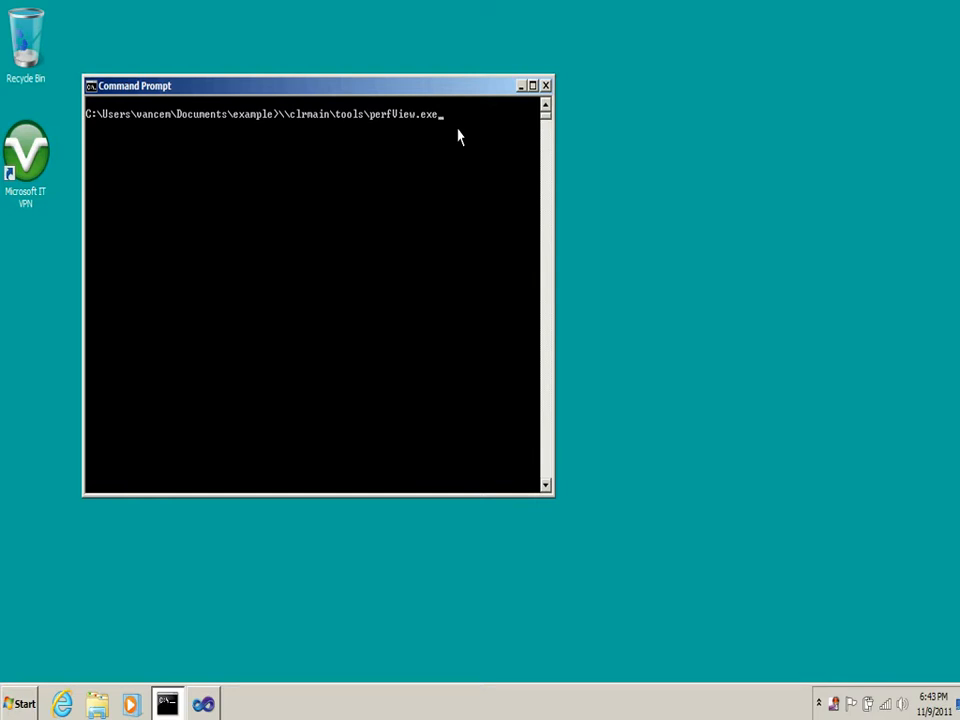
pyautogui.press('Return')
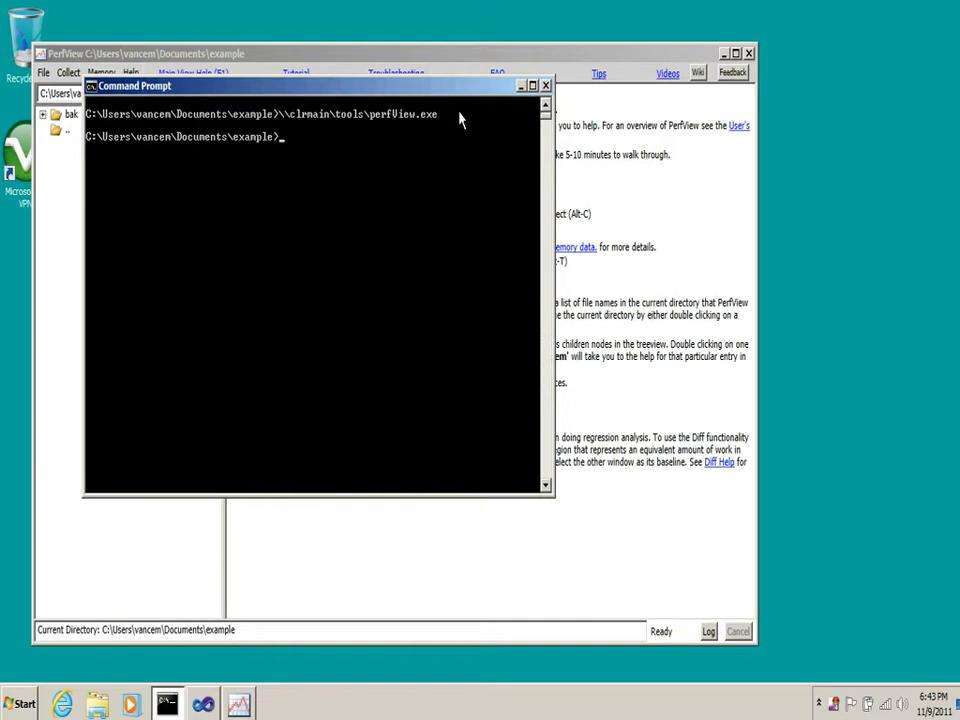
pyautogui.click(480, 60)
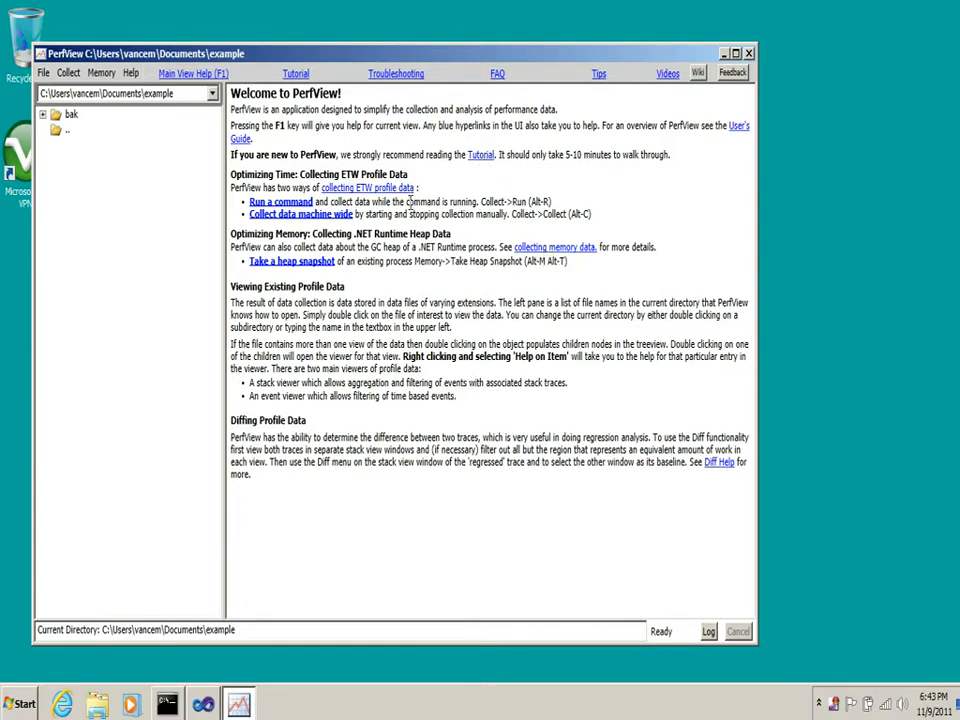
# Examine the welcome page's linked help on collecting ETW profile data, collecting memory data, the User's Guide and the Tutorial, and close the help
pyautogui.click(400, 190)
pyautogui.moveTo(600, 12); pyautogui.dragTo(686, 370)
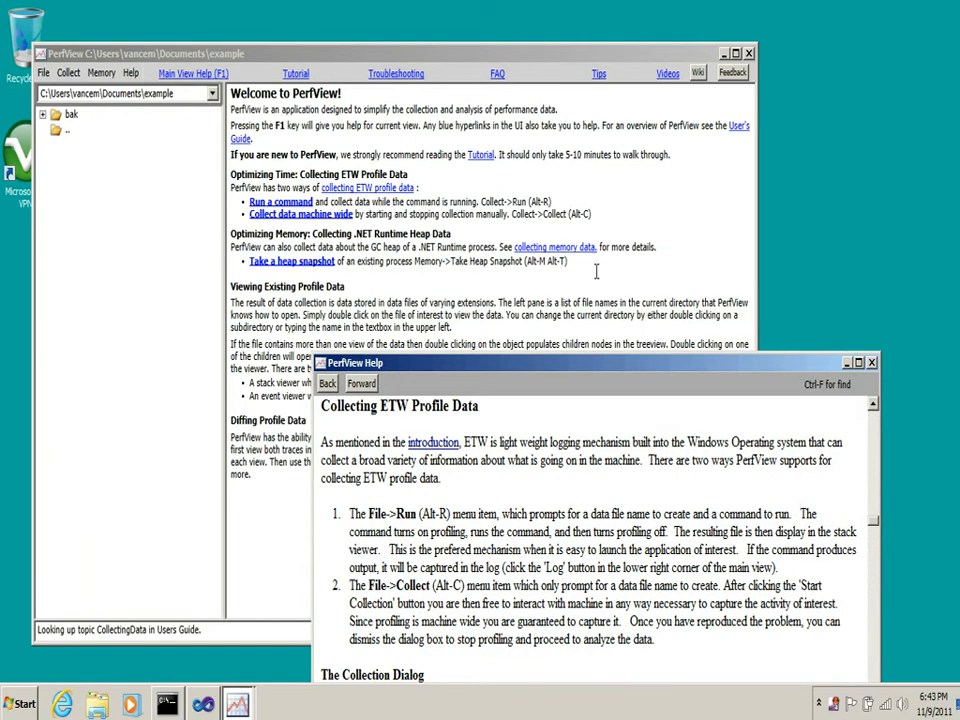
pyautogui.click(573, 250)
pyautogui.click(480, 155)
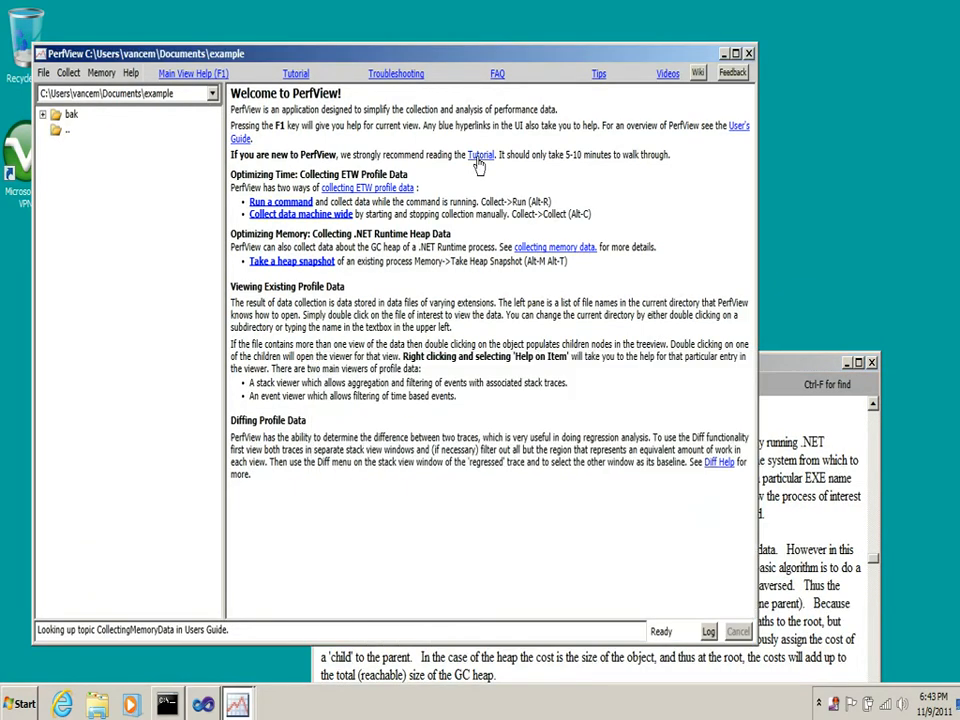
pyautogui.click(737, 129)
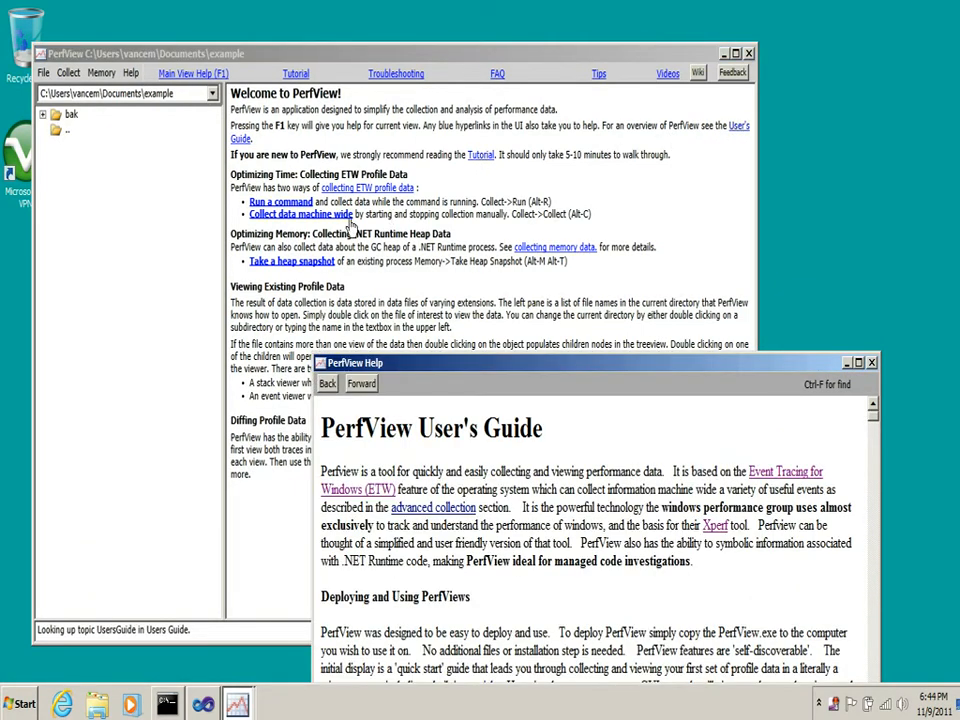
pyautogui.click(330, 188)
pyautogui.click(481, 155)
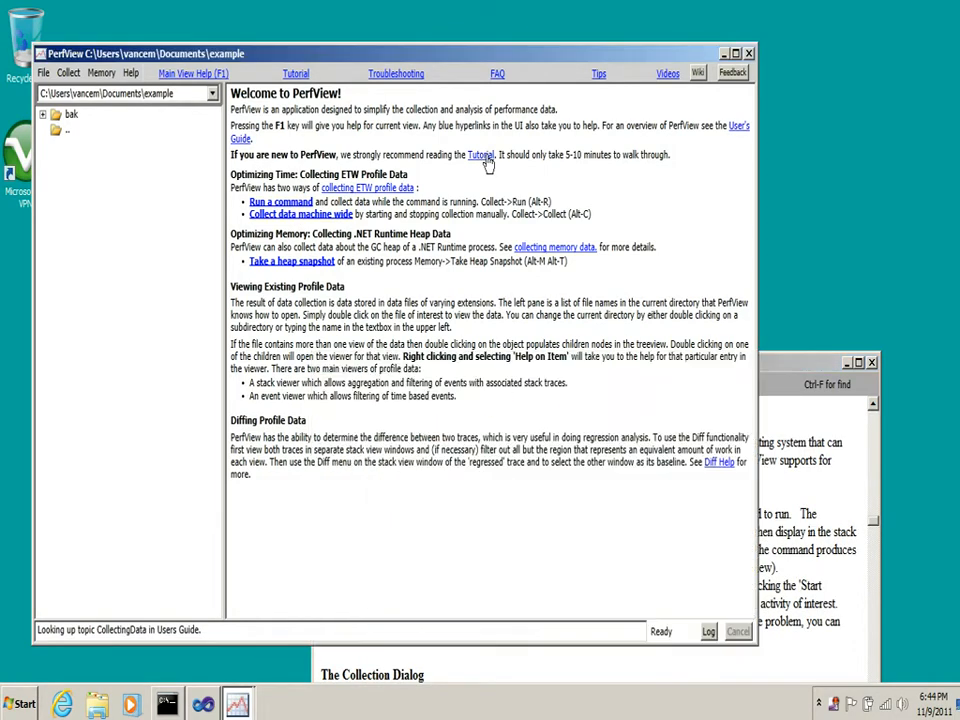
pyautogui.moveTo(625, 368); pyautogui.dragTo(649, 219)
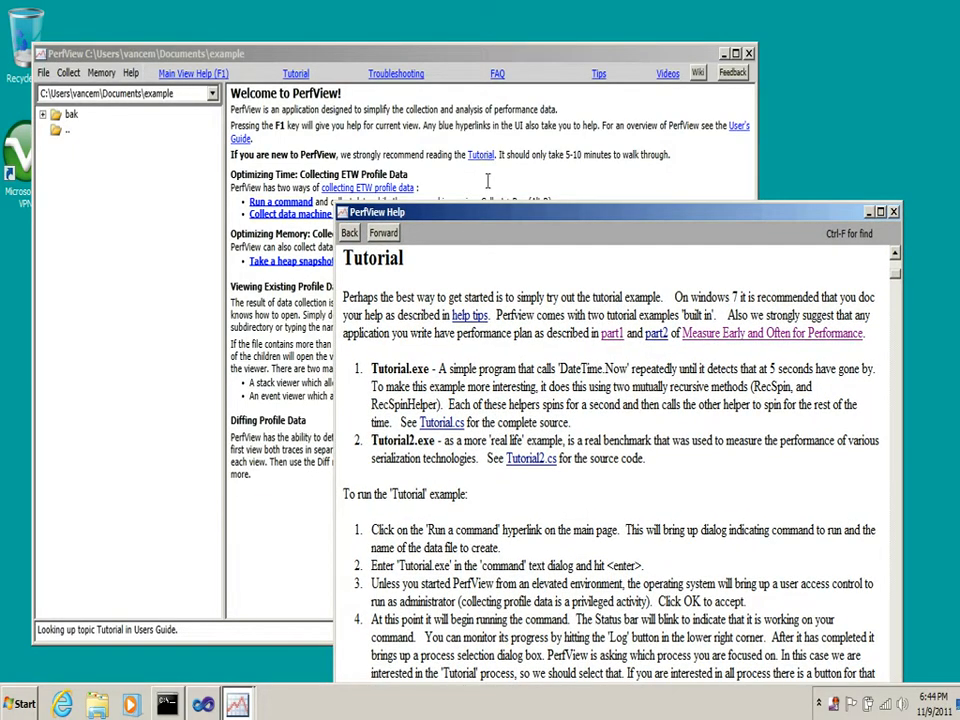
pyautogui.click(893, 212)
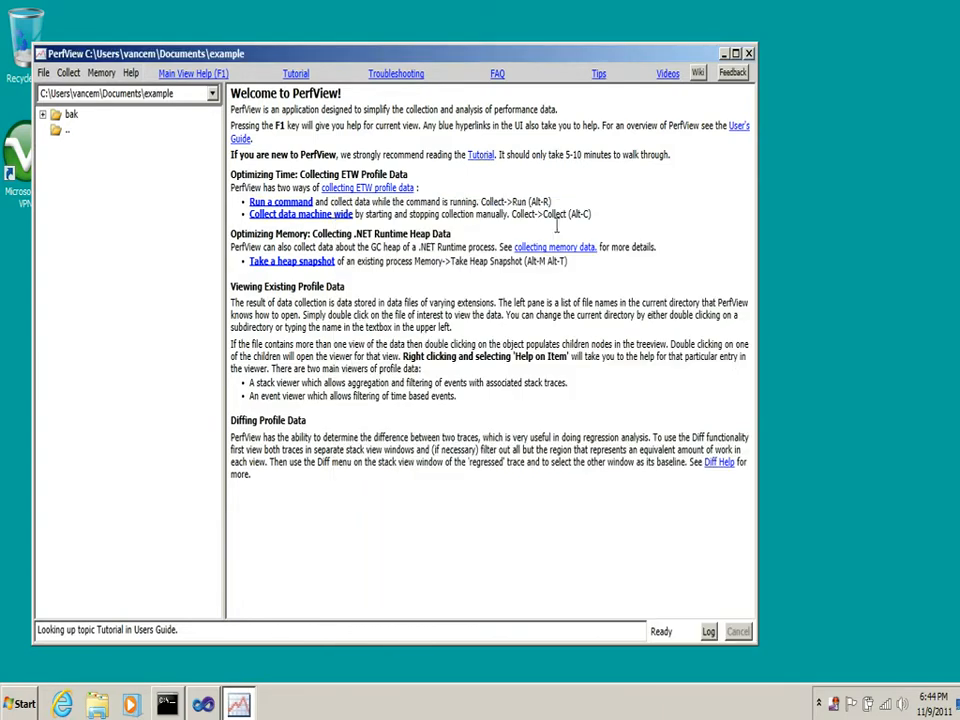
# Look through the Main View Help, Tutorial, Troubleshooting, FAQ, Tips and Videos links, and close the opened pages
pyautogui.click(190, 76)
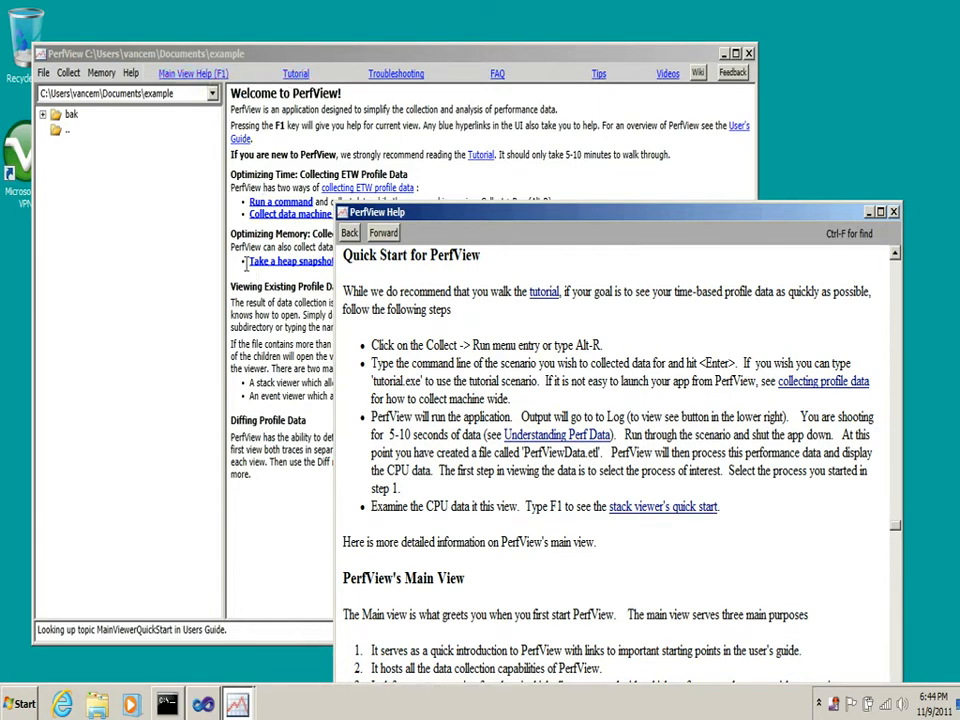
pyautogui.click(295, 74)
pyautogui.click(396, 75)
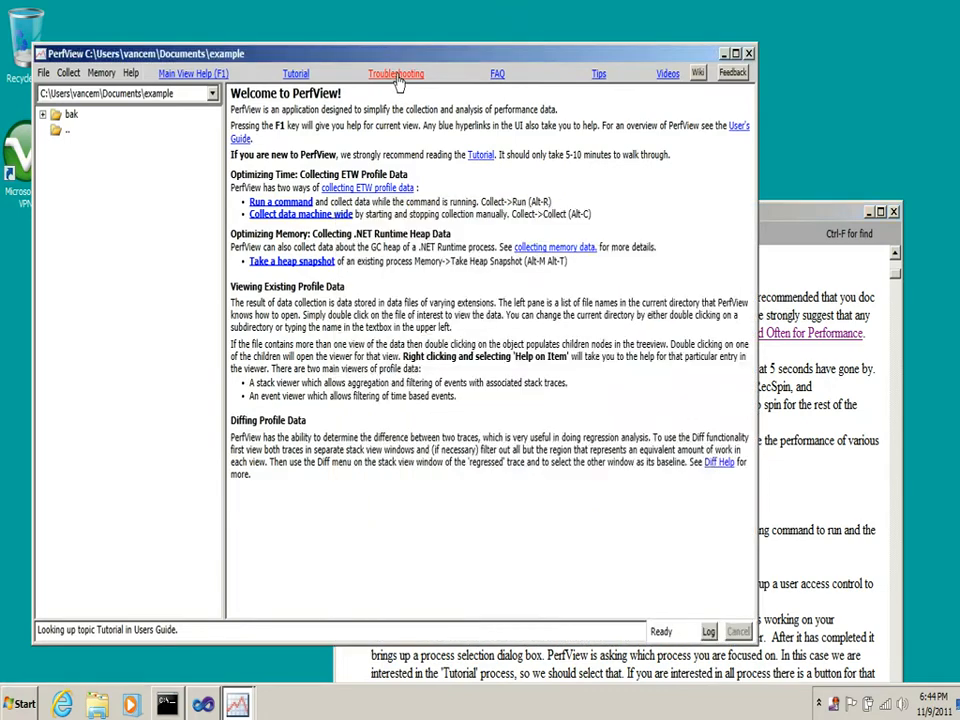
pyautogui.click(497, 75)
pyautogui.click(599, 76)
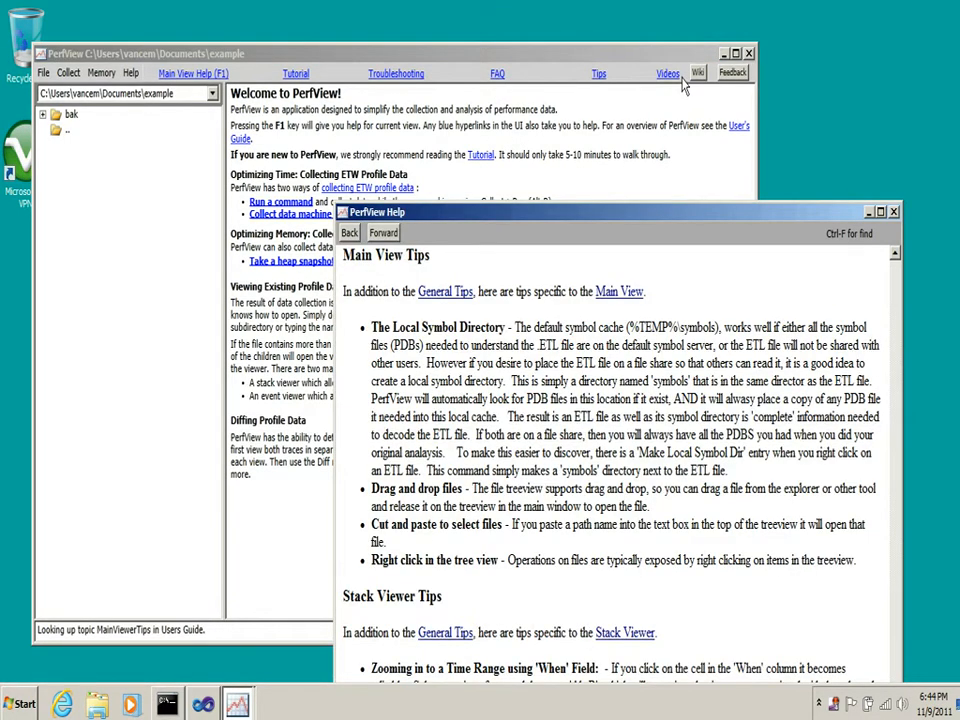
pyautogui.click(668, 75)
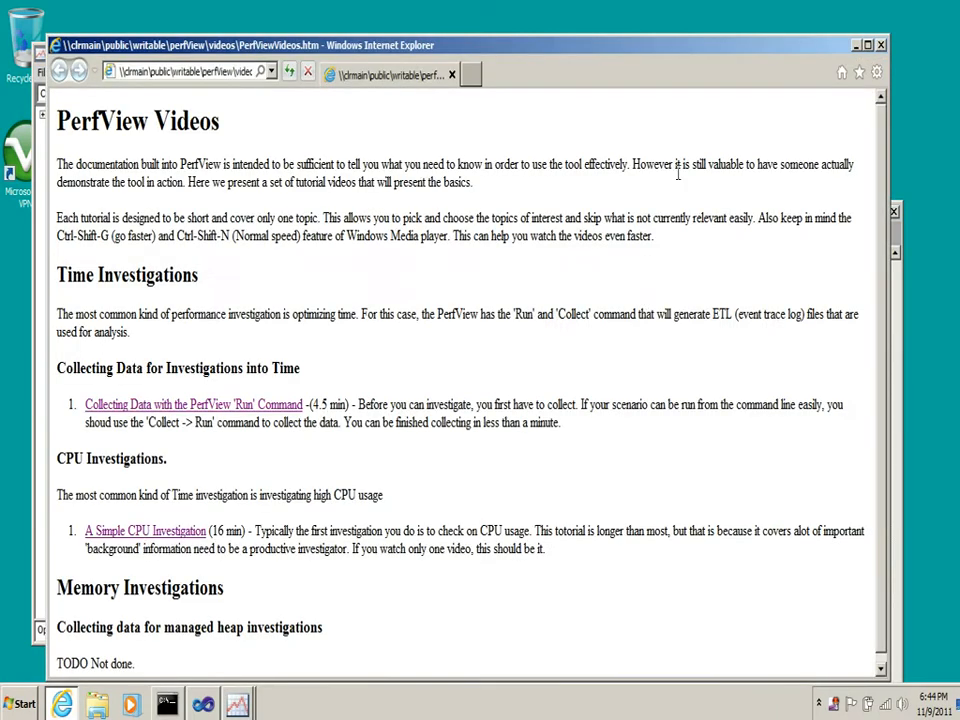
pyautogui.click(881, 46)
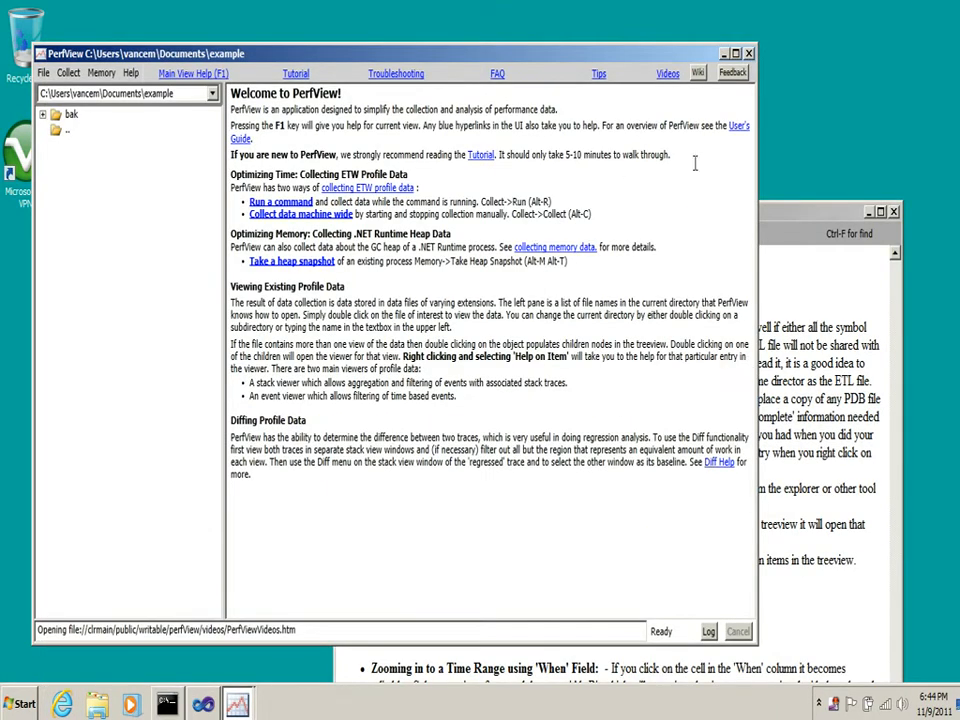
pyautogui.click(841, 319)
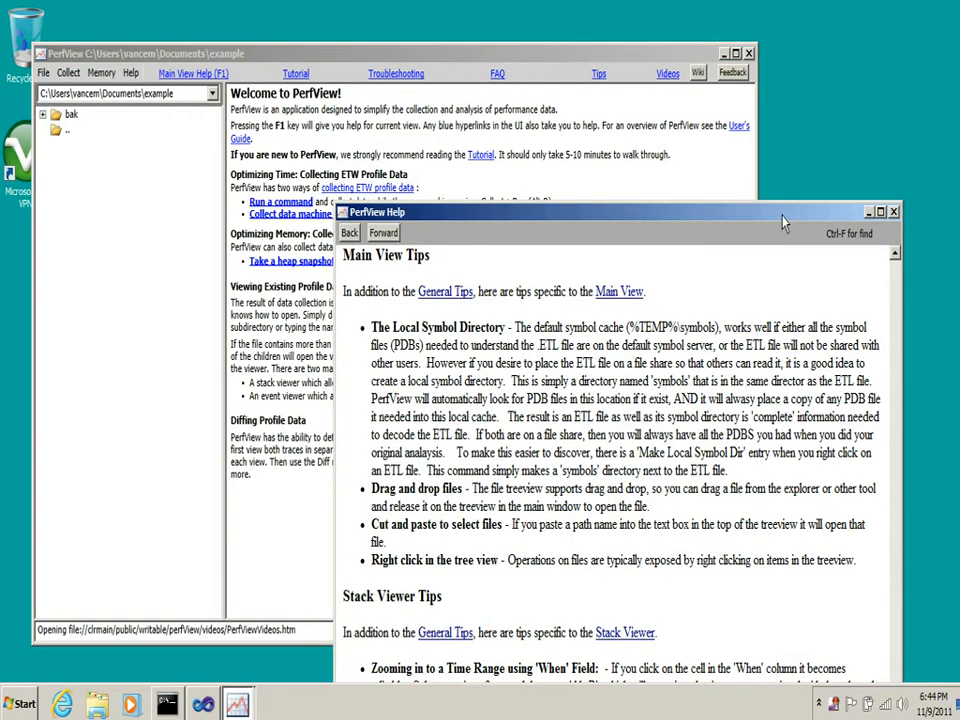
pyautogui.moveTo(783, 215); pyautogui.dragTo(803, 127)
pyautogui.click(913, 123)
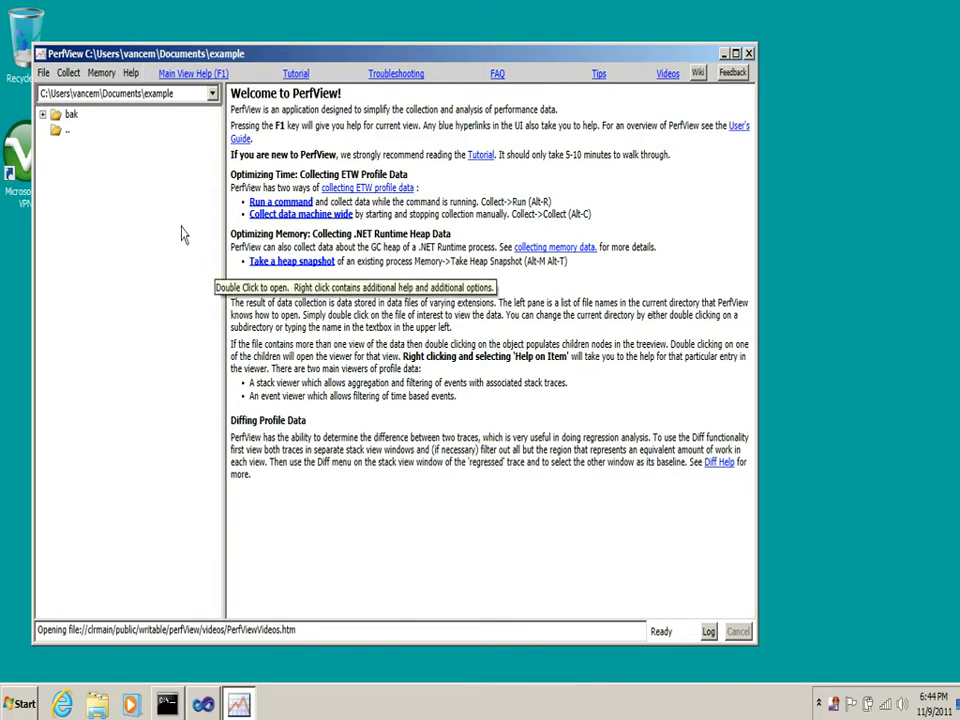
# Collect ETW profile data while running the command tutorial.exe, keeping PerfViewData.etl as the data file
pyautogui.click(67, 79)
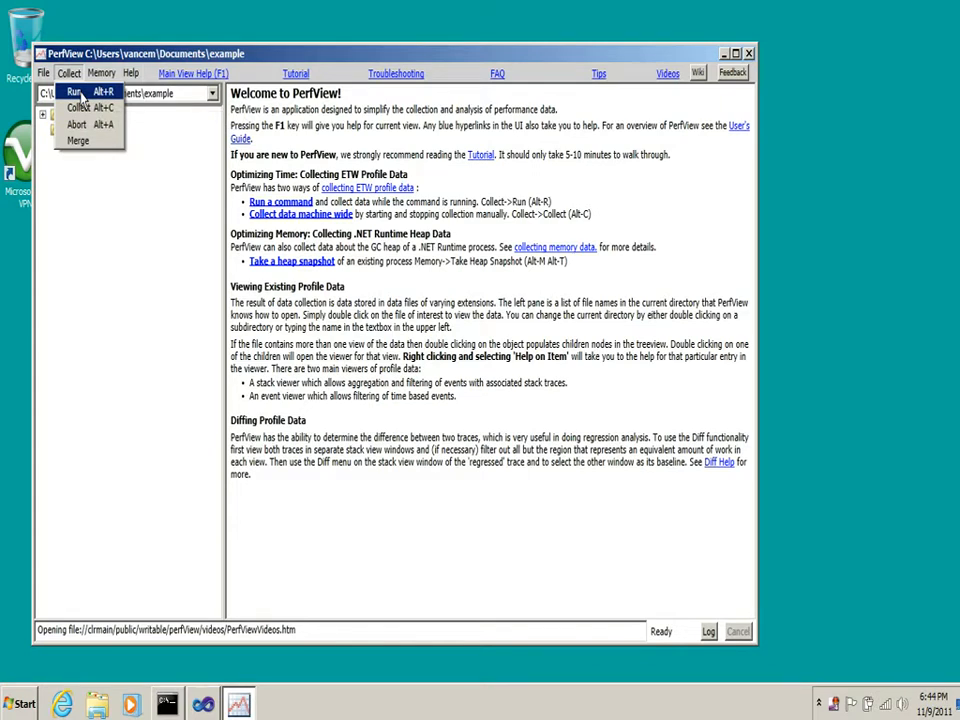
pyautogui.click(81, 95)
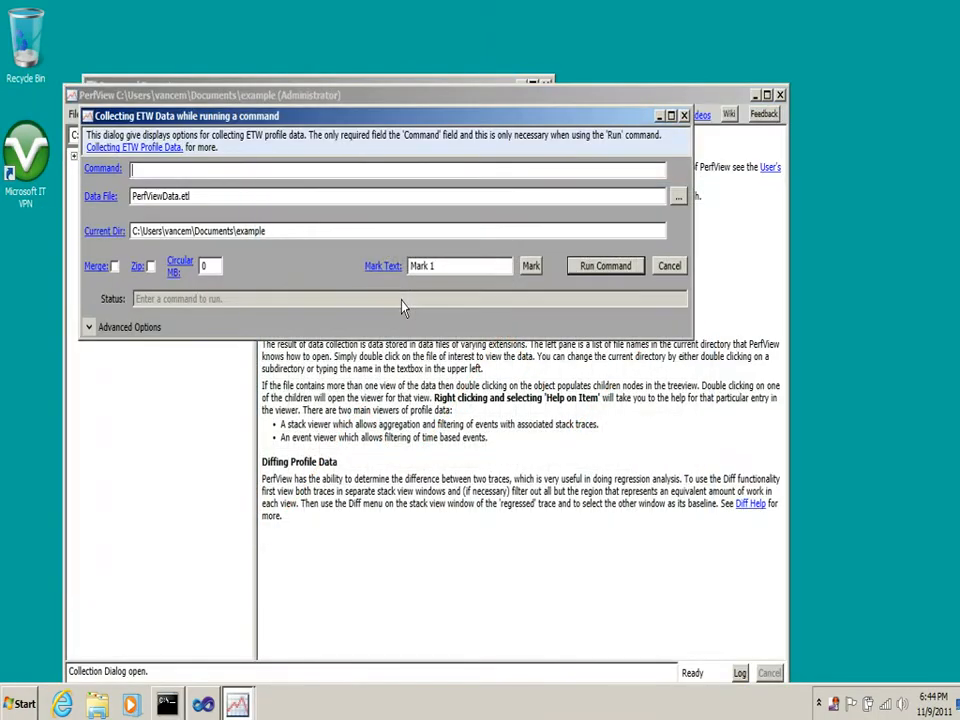
pyautogui.moveTo(403, 120); pyautogui.dragTo(398, 75)
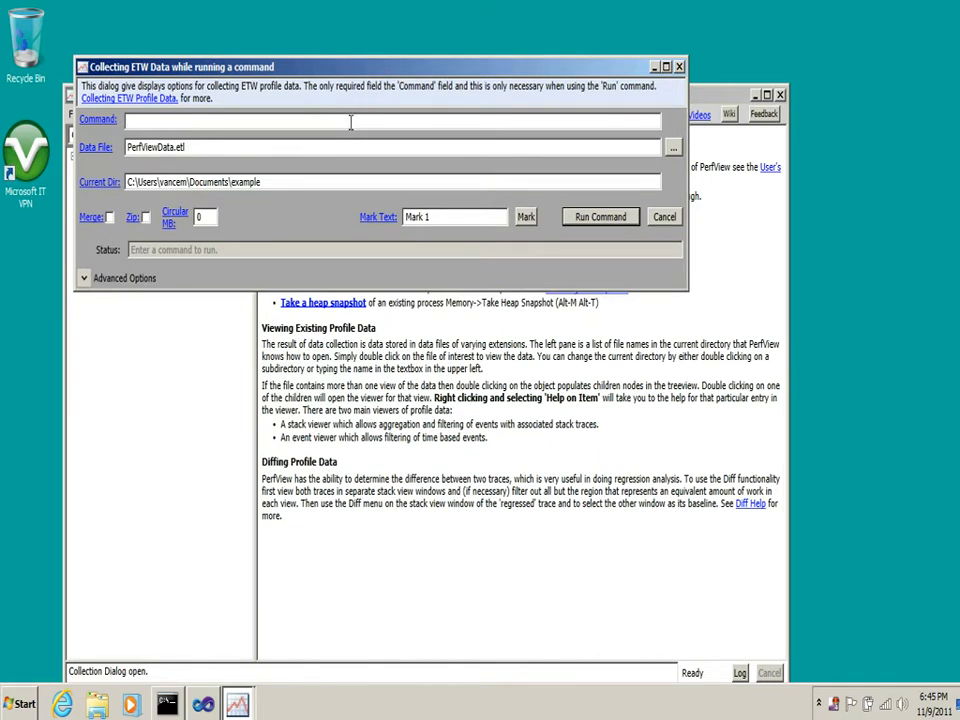
pyautogui.moveTo(390, 71); pyautogui.dragTo(357, 221)
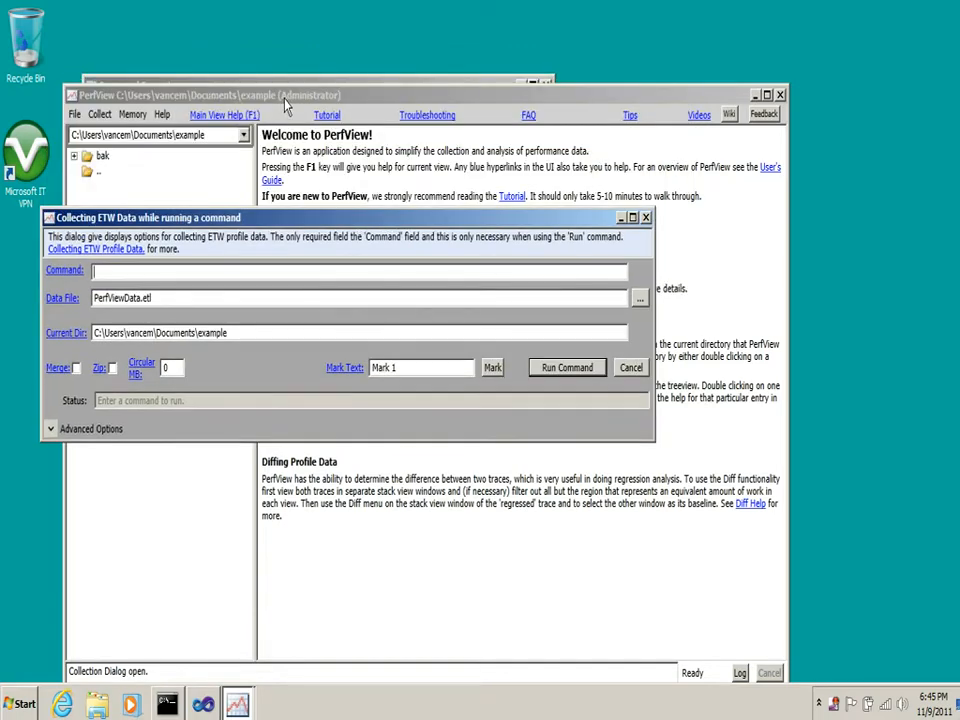
pyautogui.moveTo(324, 222); pyautogui.dragTo(370, 63)
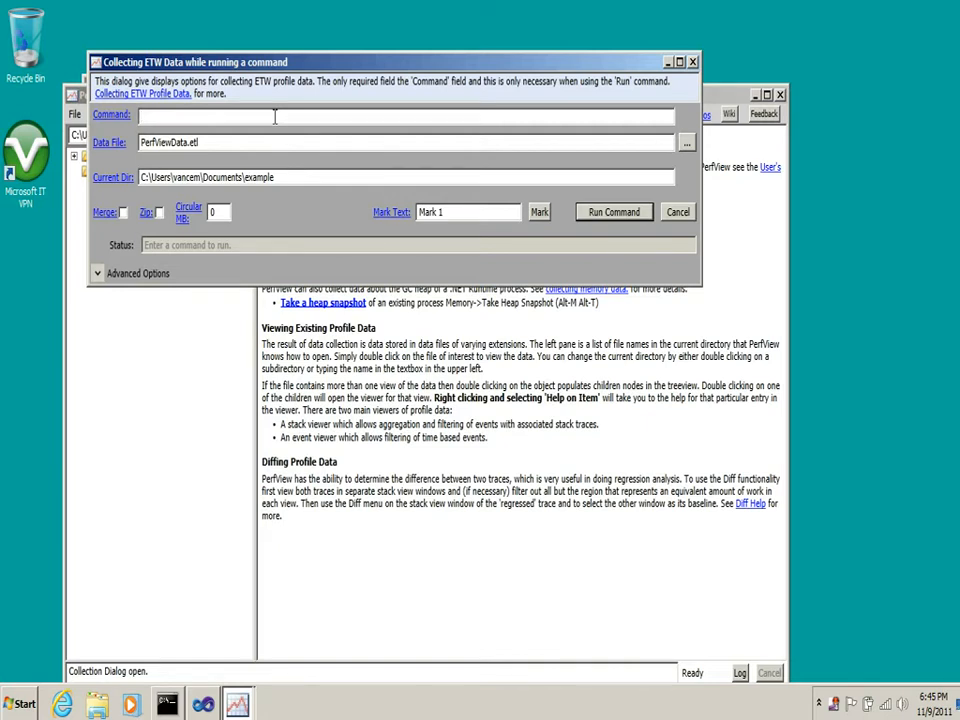
pyautogui.write('tutorial.exe')
pyautogui.click(612, 213)
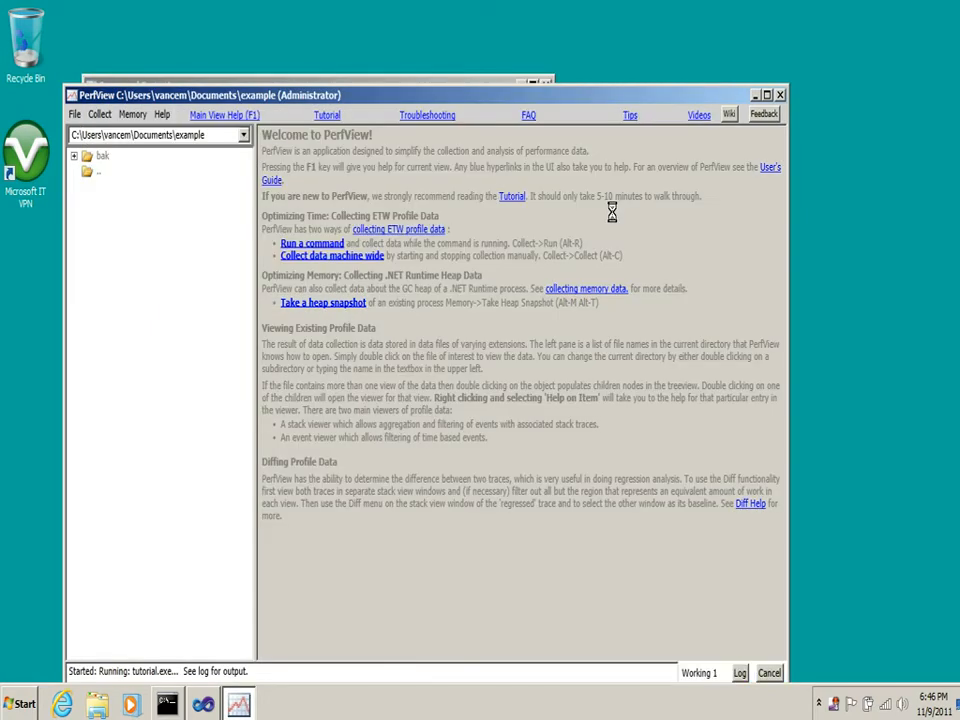
# Open the status log, examine the output logged for the tutorial.exe run, and close the log
pyautogui.moveTo(605, 101); pyautogui.dragTo(611, 58)
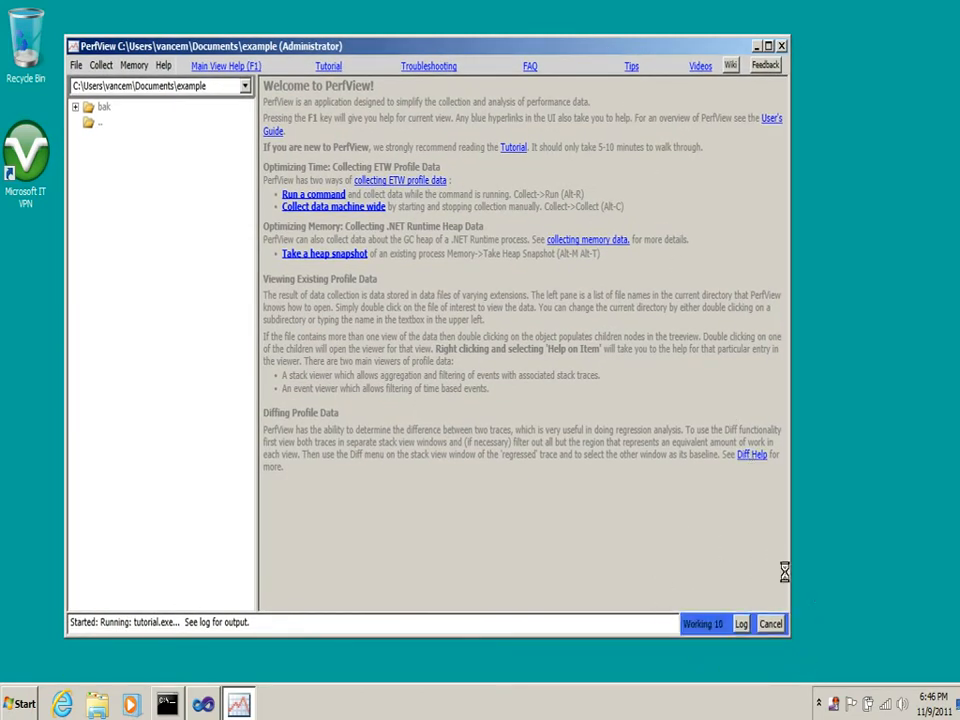
pyautogui.click(742, 623)
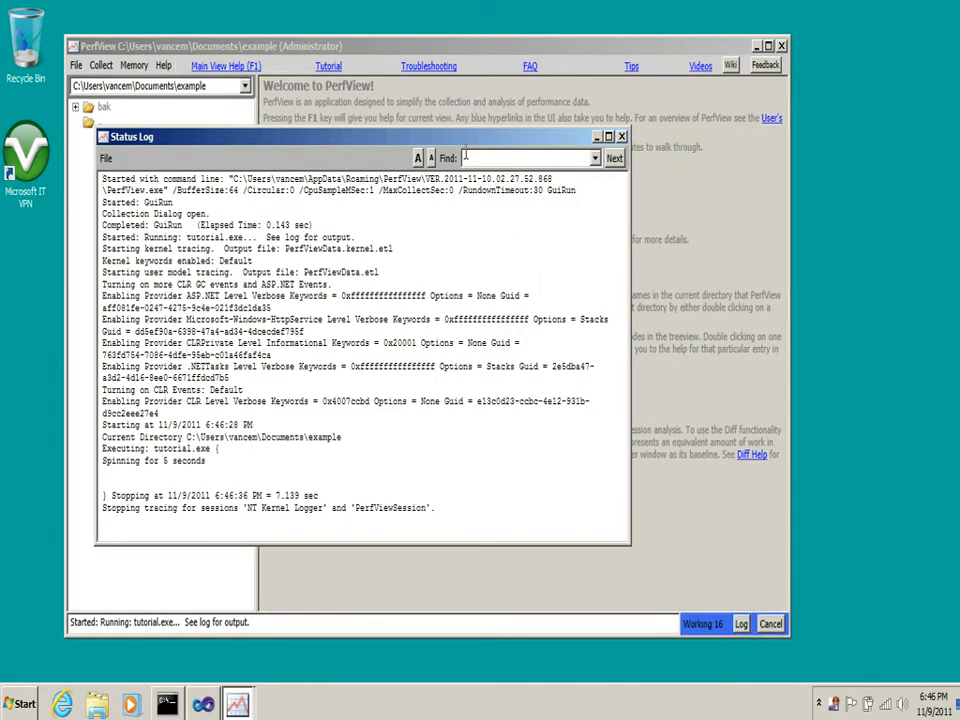
pyautogui.moveTo(466, 140); pyautogui.dragTo(662, 45)
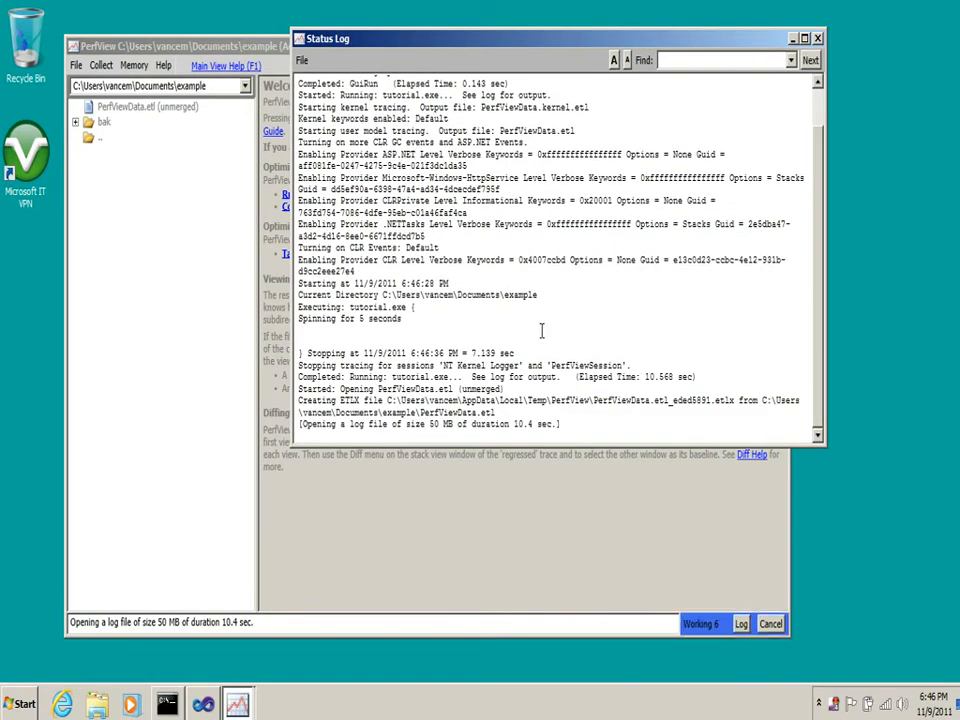
pyautogui.moveTo(570, 387); pyautogui.dragTo(370, 132)
pyautogui.click(427, 249)
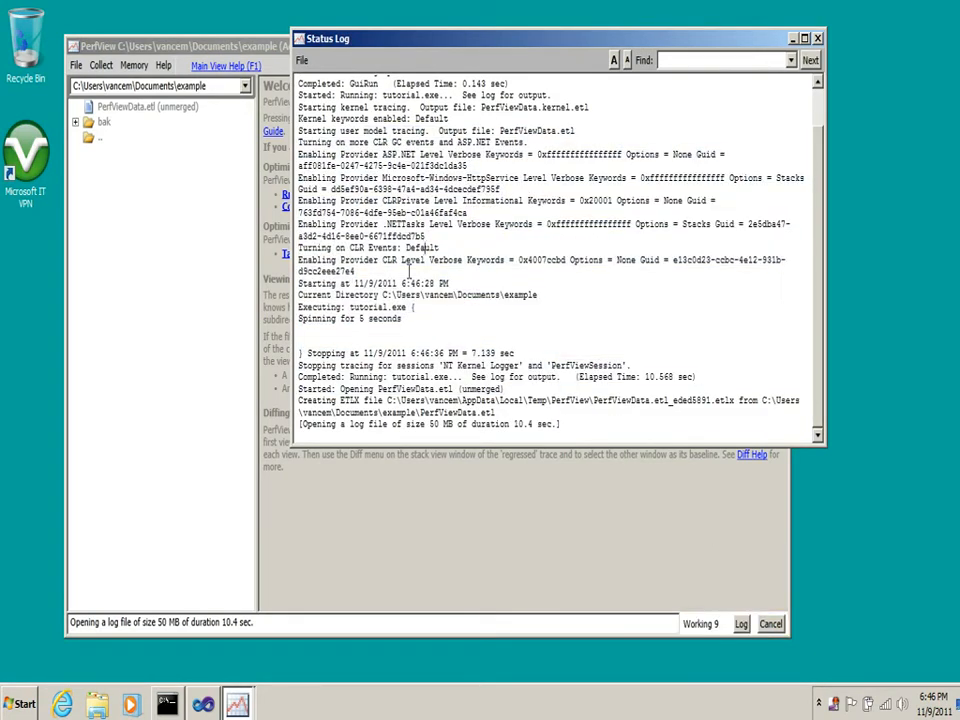
pyautogui.moveTo(304, 352); pyautogui.dragTo(296, 318)
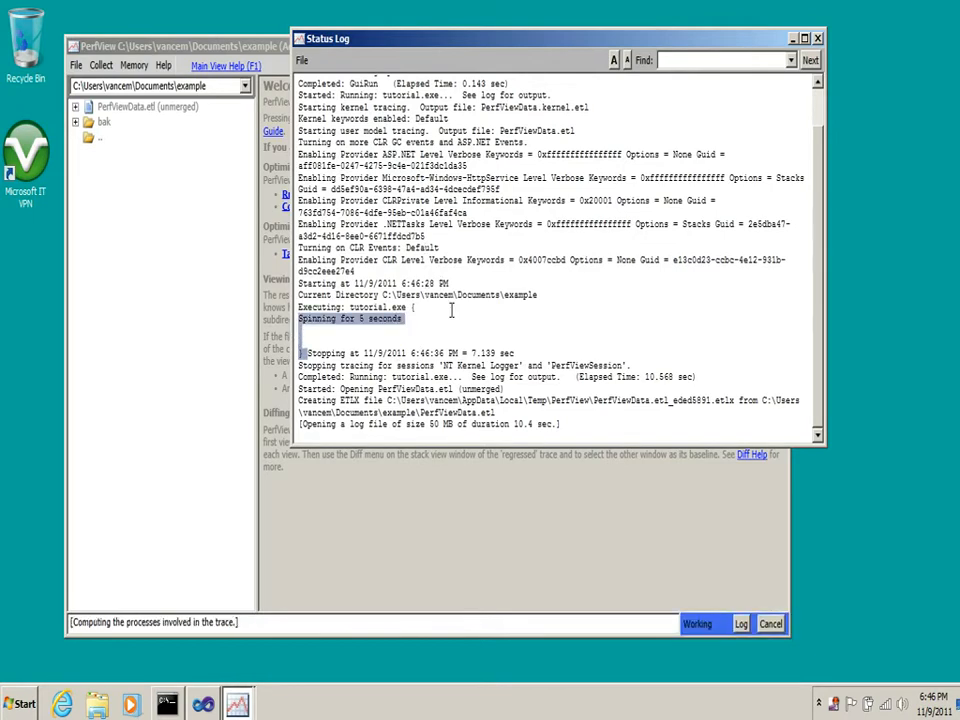
pyautogui.click(705, 281)
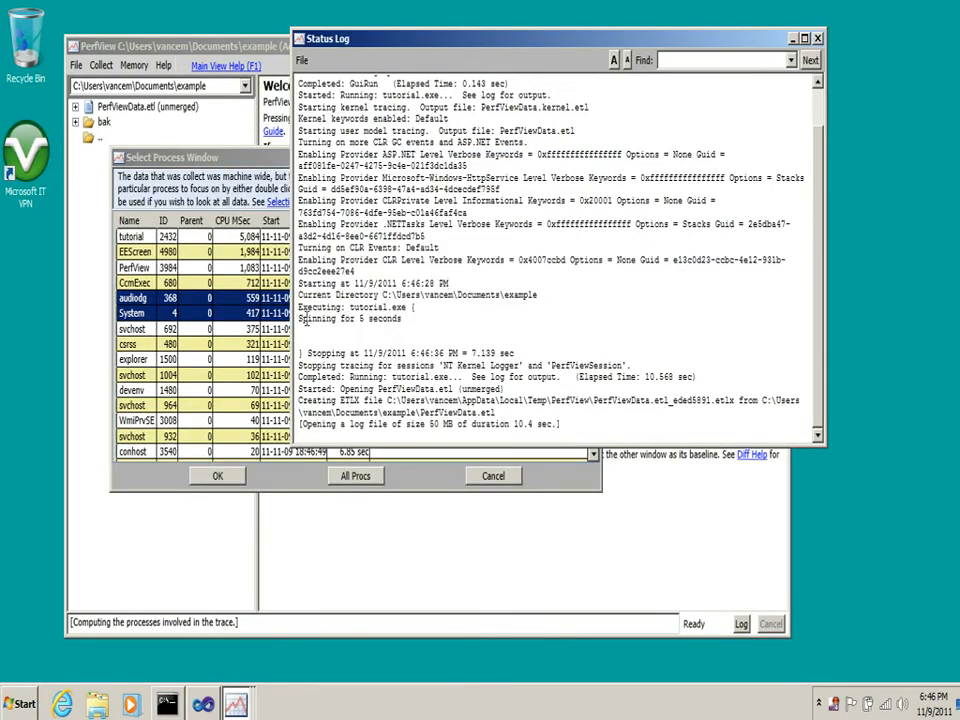
pyautogui.scroll(5, 427, 270)
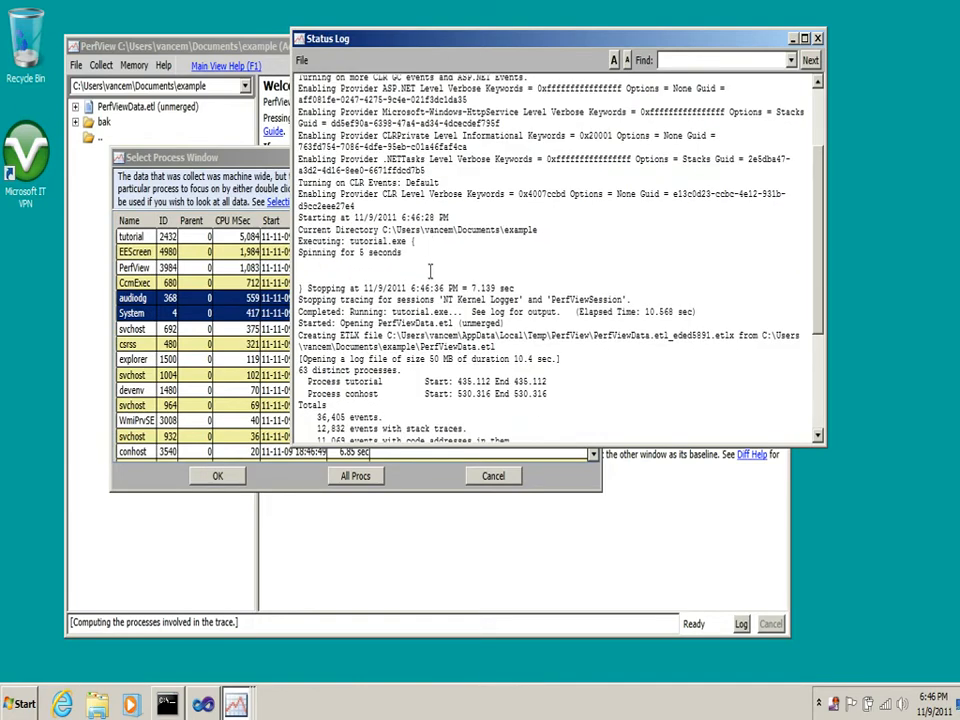
pyautogui.moveTo(300, 268); pyautogui.dragTo(296, 247)
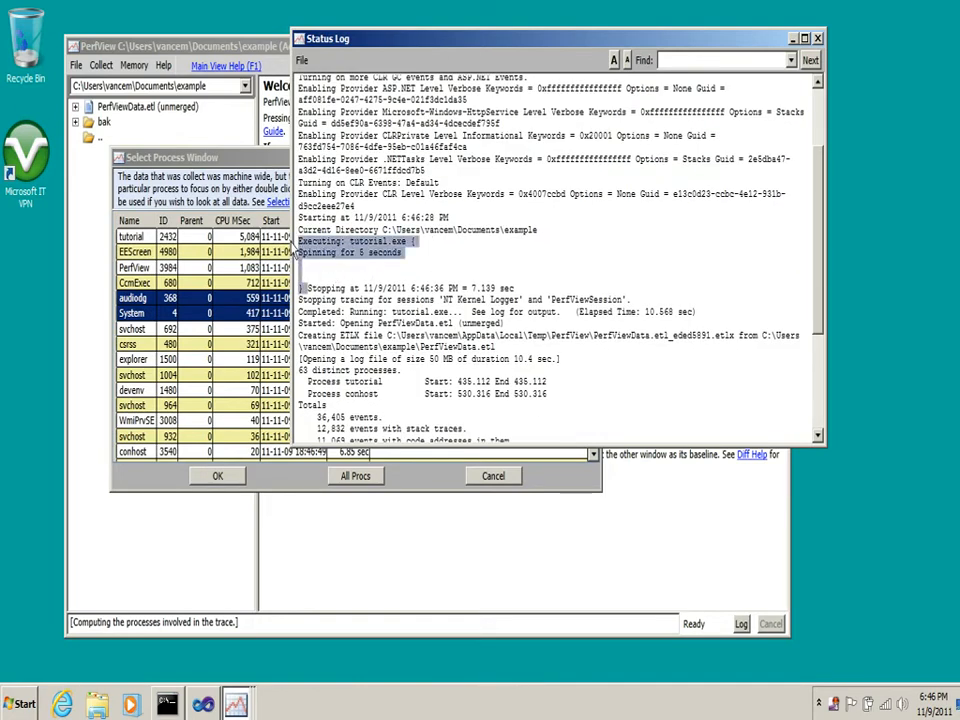
pyautogui.click(322, 241)
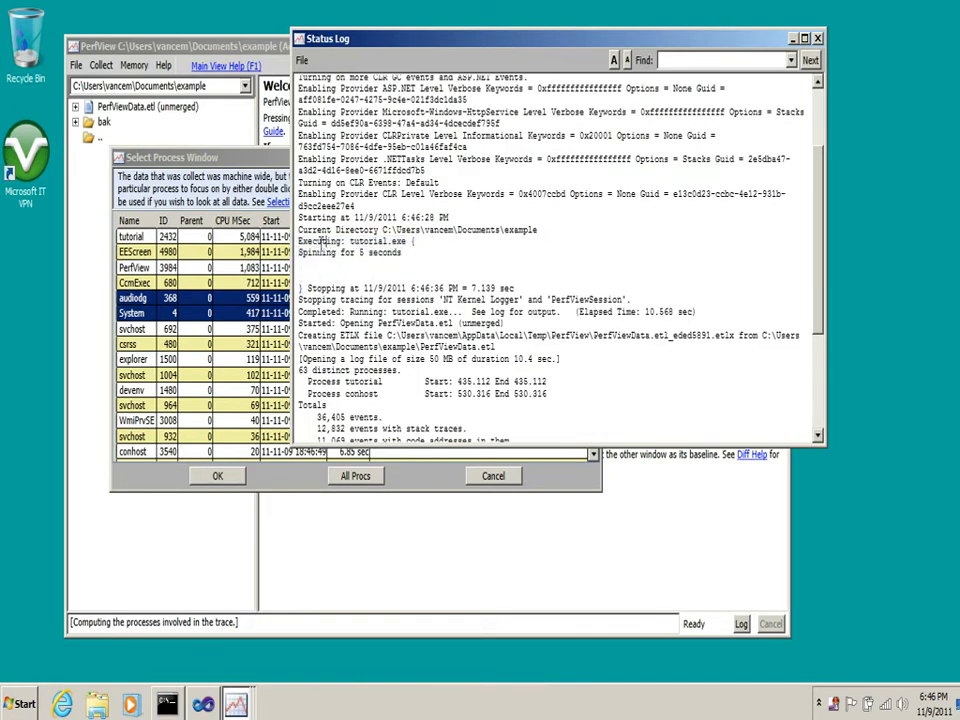
pyautogui.moveTo(300, 241); pyautogui.dragTo(455, 298)
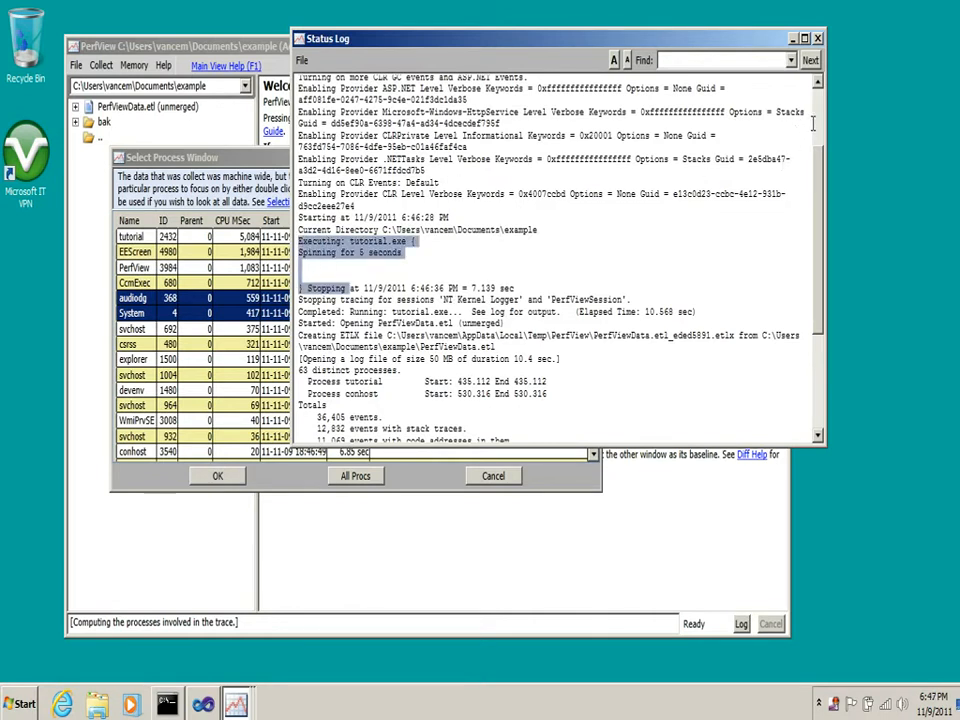
pyautogui.click(818, 40)
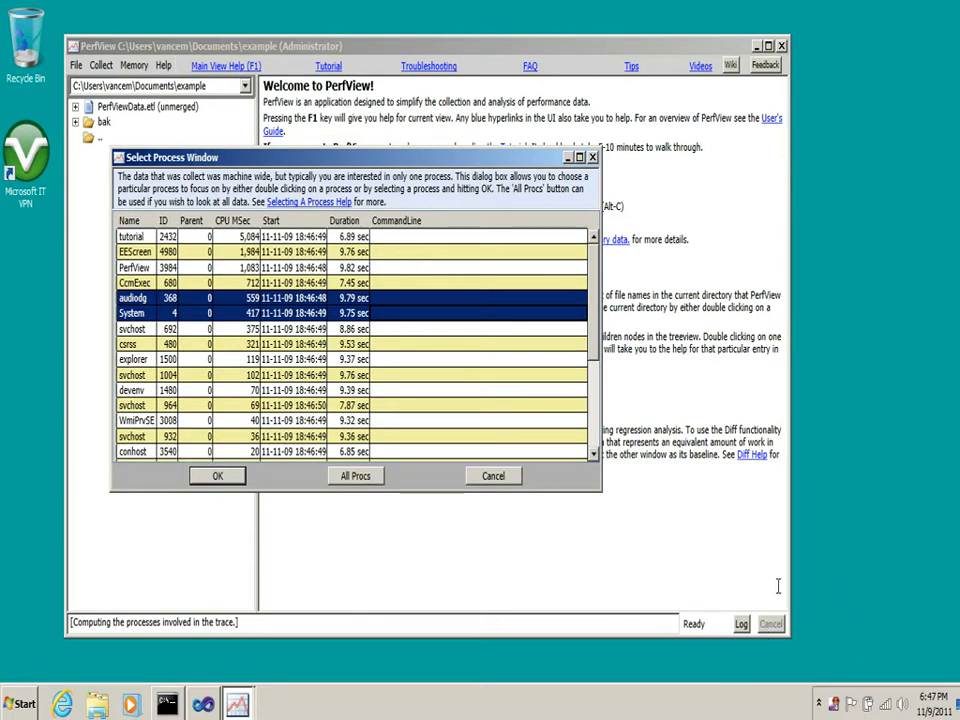
# Choose the tutorial process as the focus of the collected trace and open its CPU stacks view
pyautogui.moveTo(450, 165); pyautogui.dragTo(624, 55)
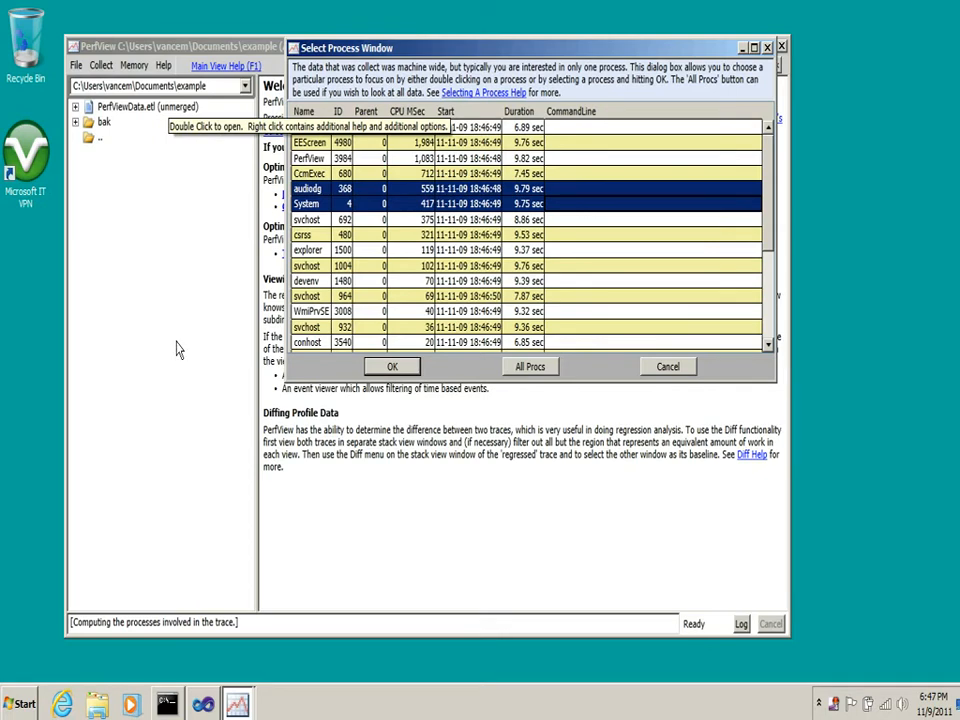
pyautogui.click(191, 109)
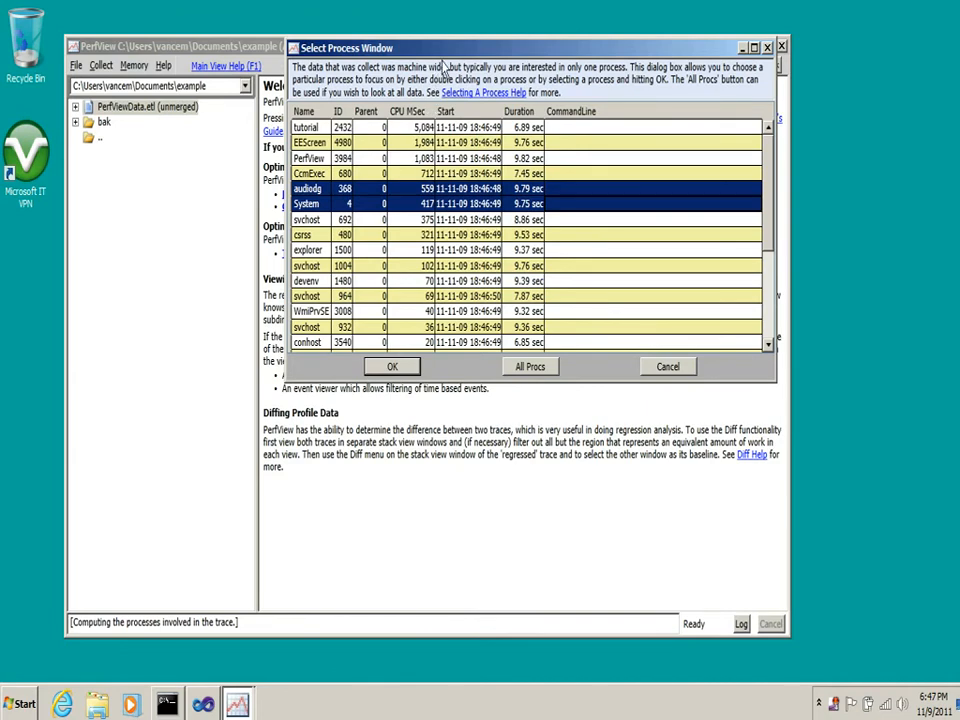
pyautogui.moveTo(454, 54); pyautogui.dragTo(413, 46)
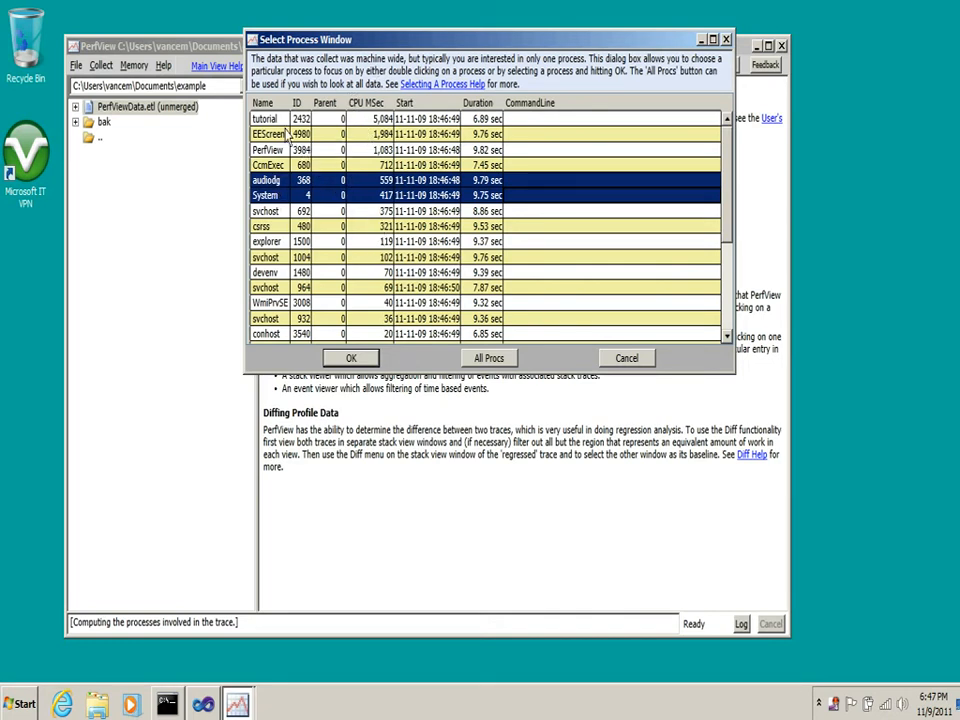
pyautogui.click(270, 119)
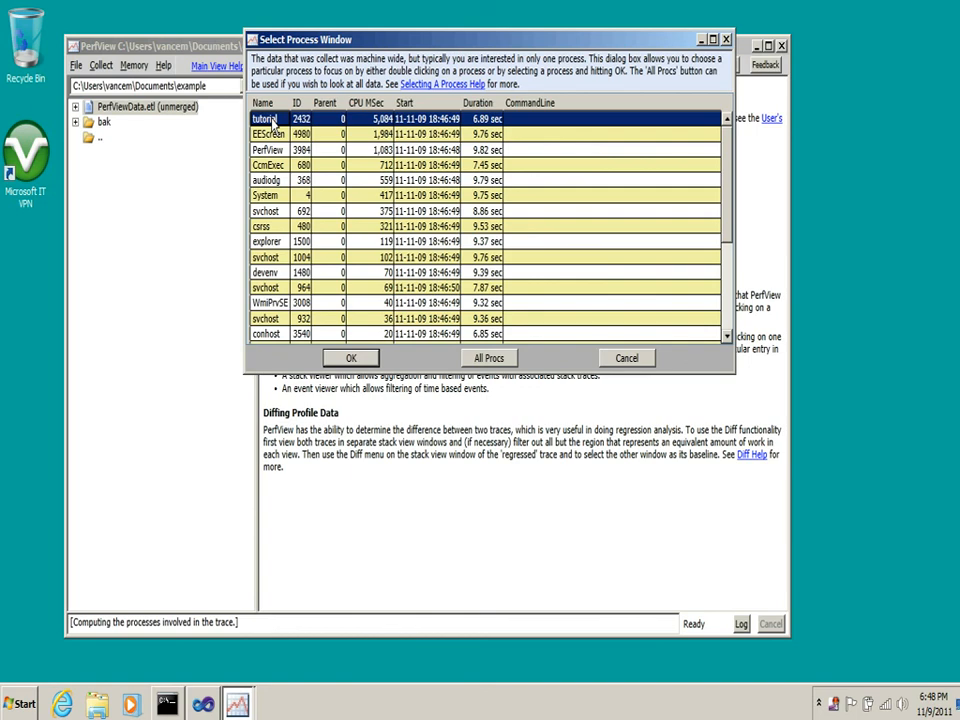
pyautogui.doubleClick(271, 121)
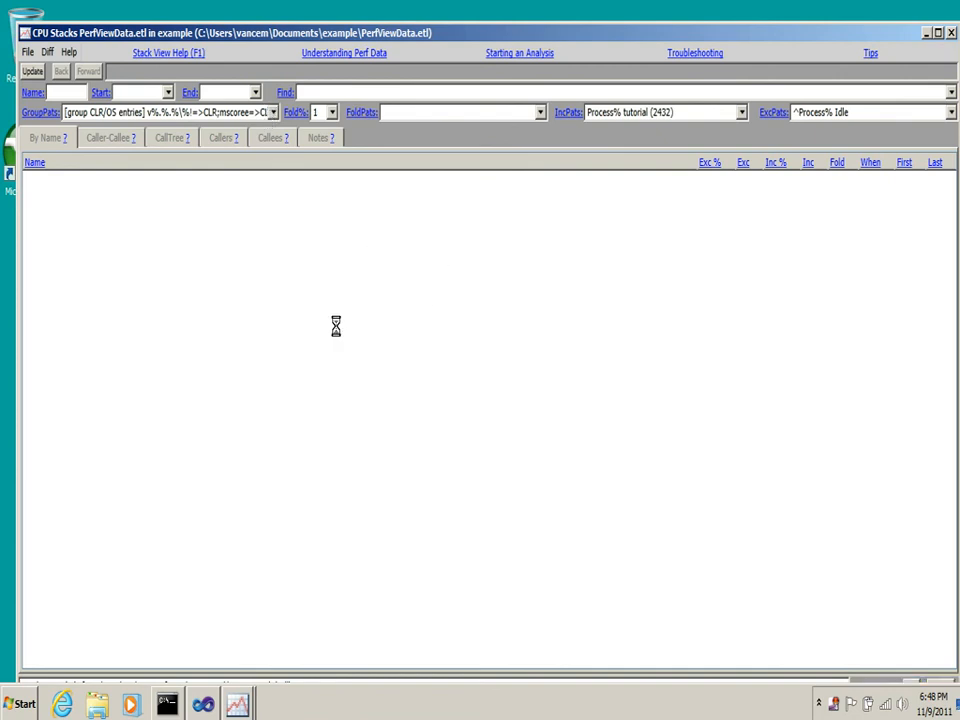
pyautogui.moveTo(492, 36); pyautogui.dragTo(489, 16)
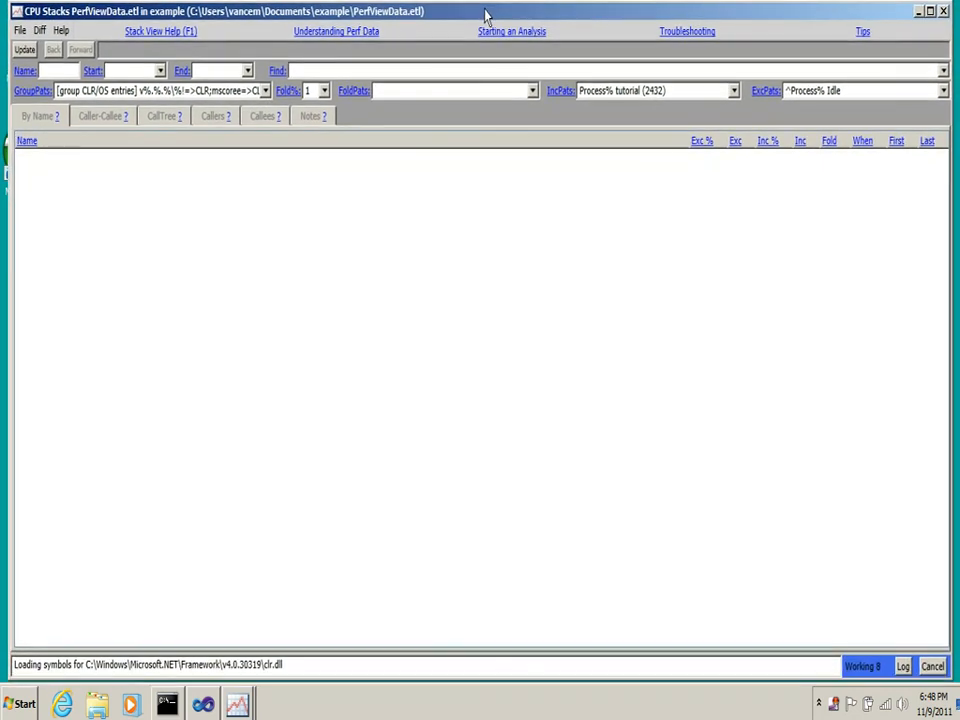